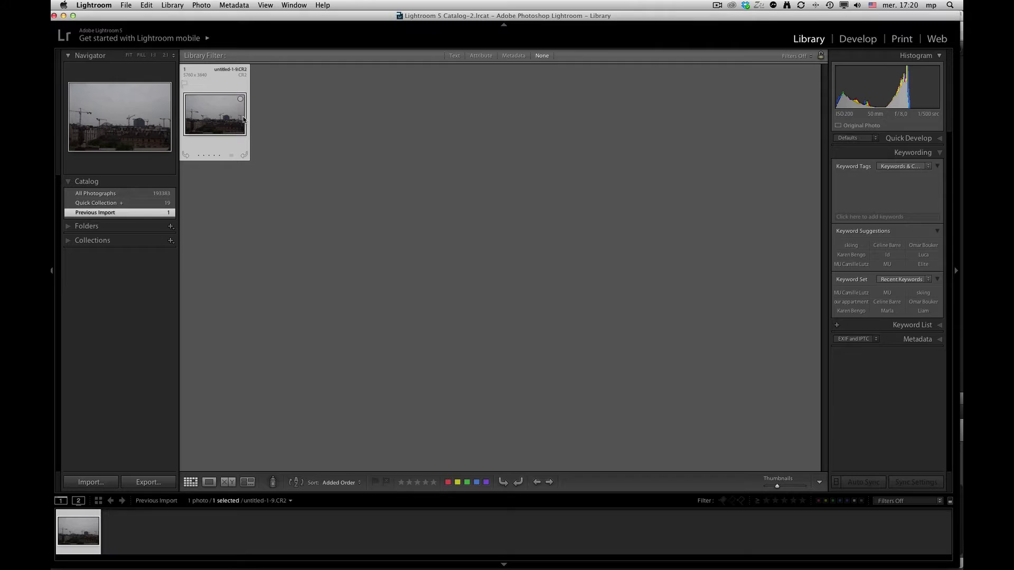
Open the cityscape in Develop and restore Adobe Default Settings for the Canon EOS 5D Mark III
click(858, 40)
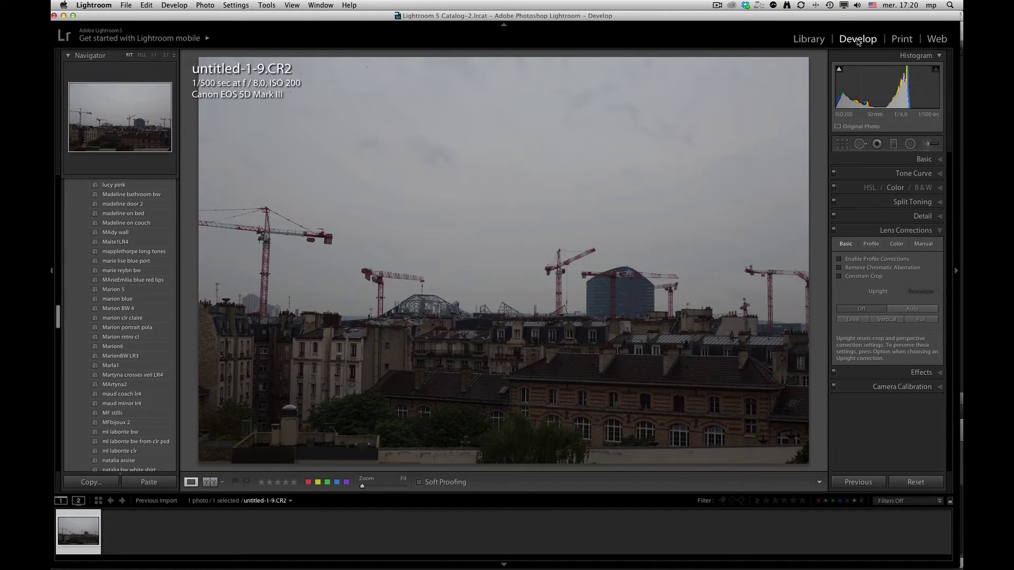
click(170, 6)
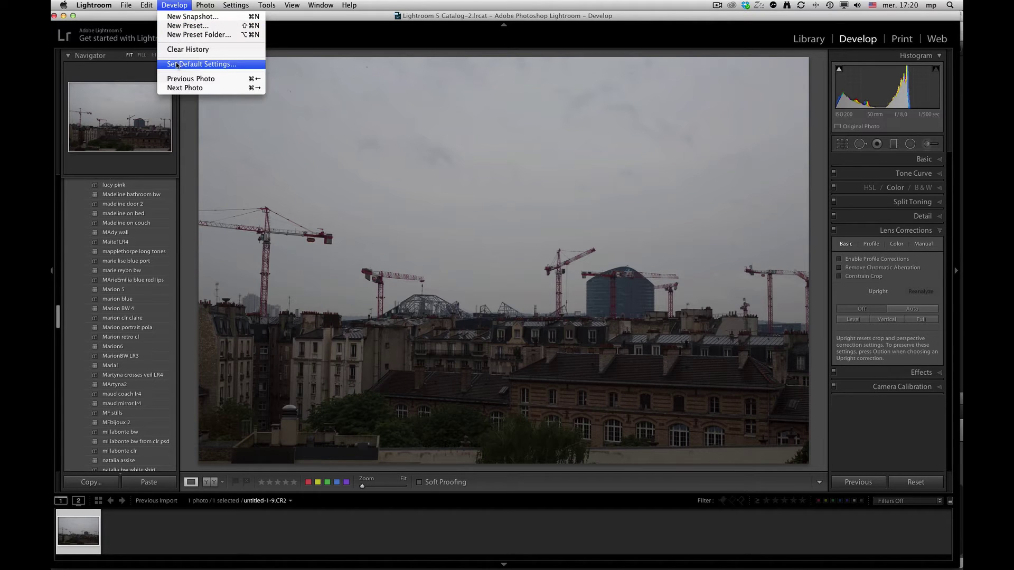
click(210, 65)
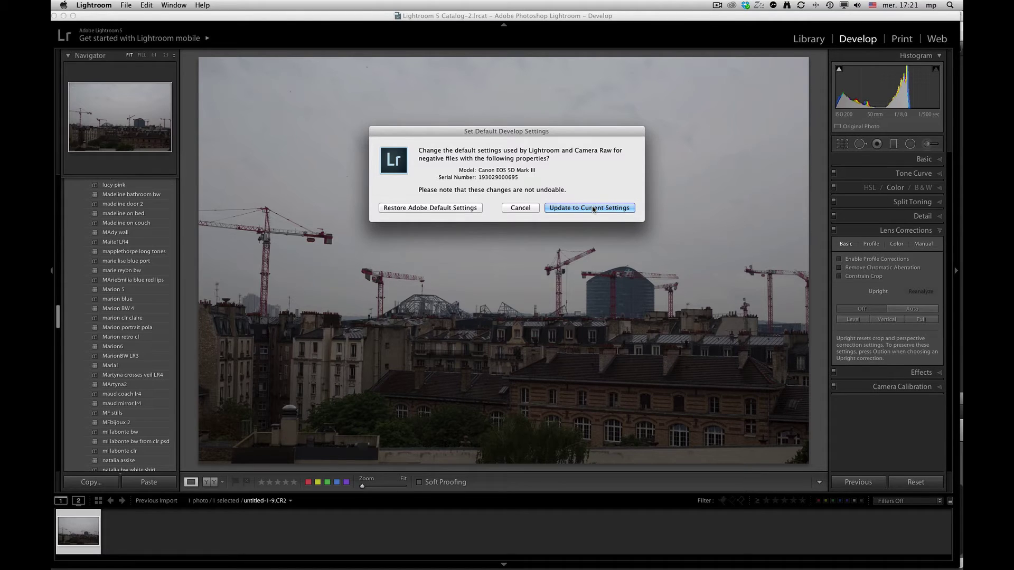
click(425, 208)
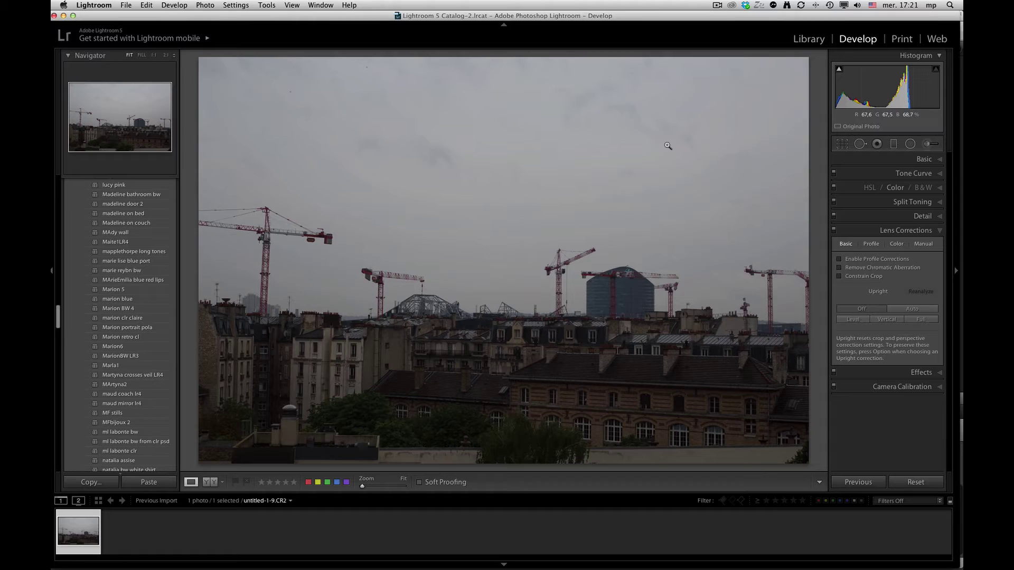
Import only X5A6141.CR2 from the camera into the Library
click(808, 39)
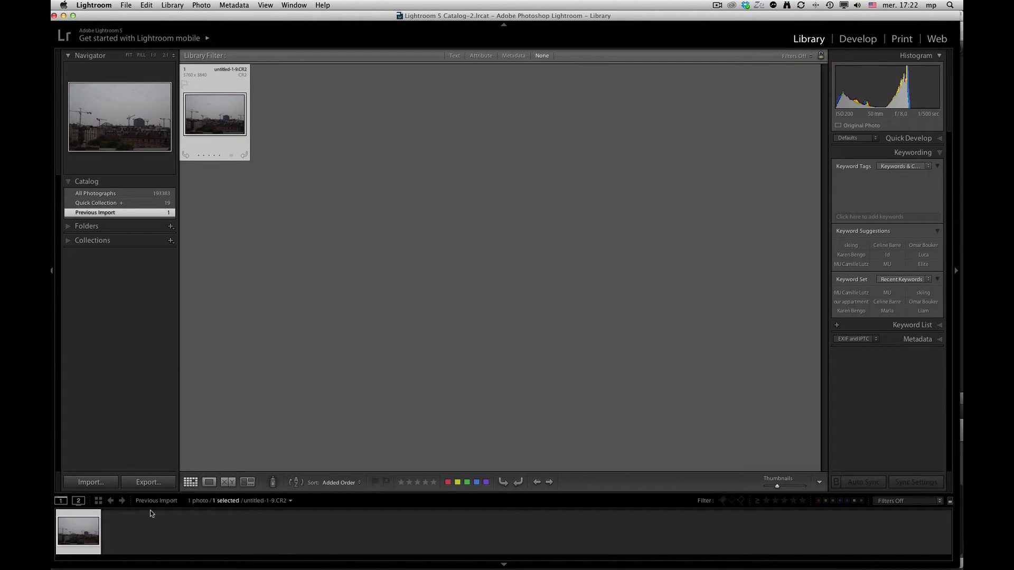
click(91, 482)
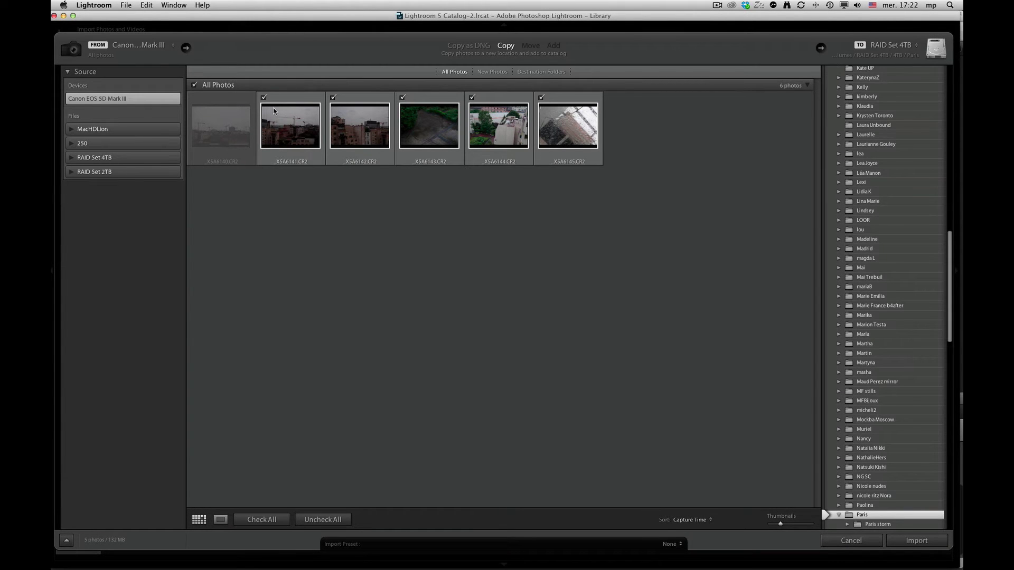
click(322, 519)
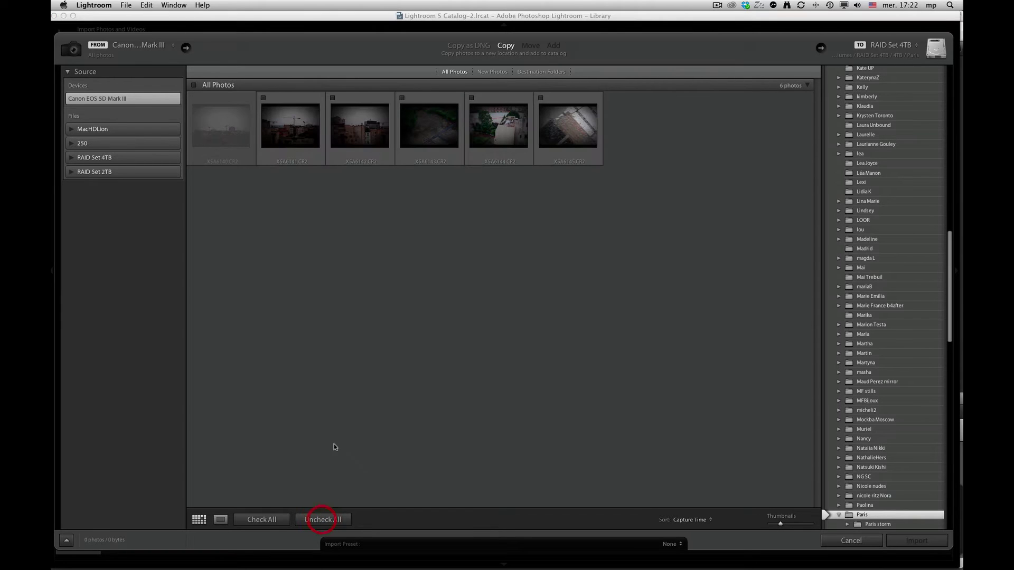
click(263, 98)
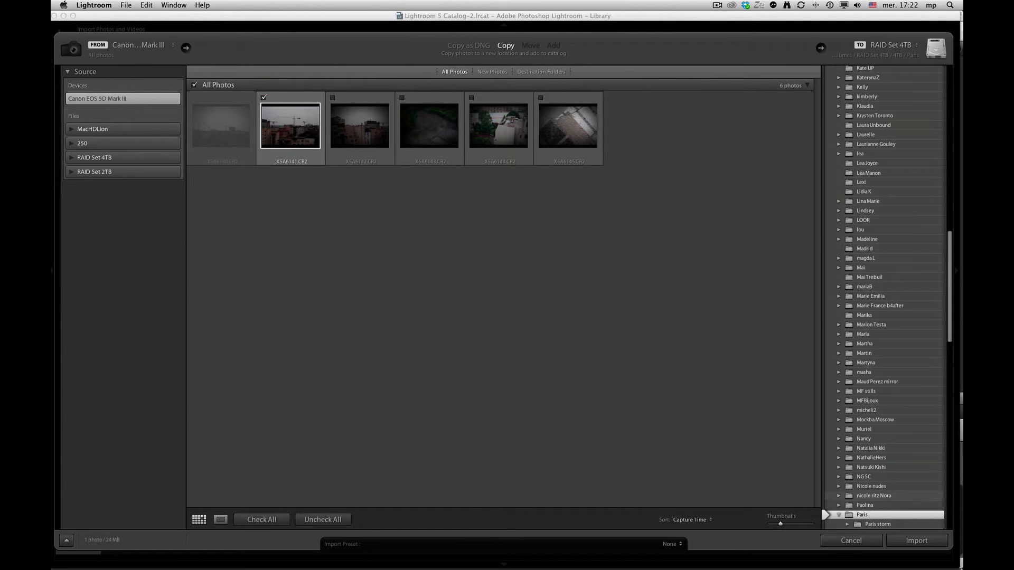
click(925, 541)
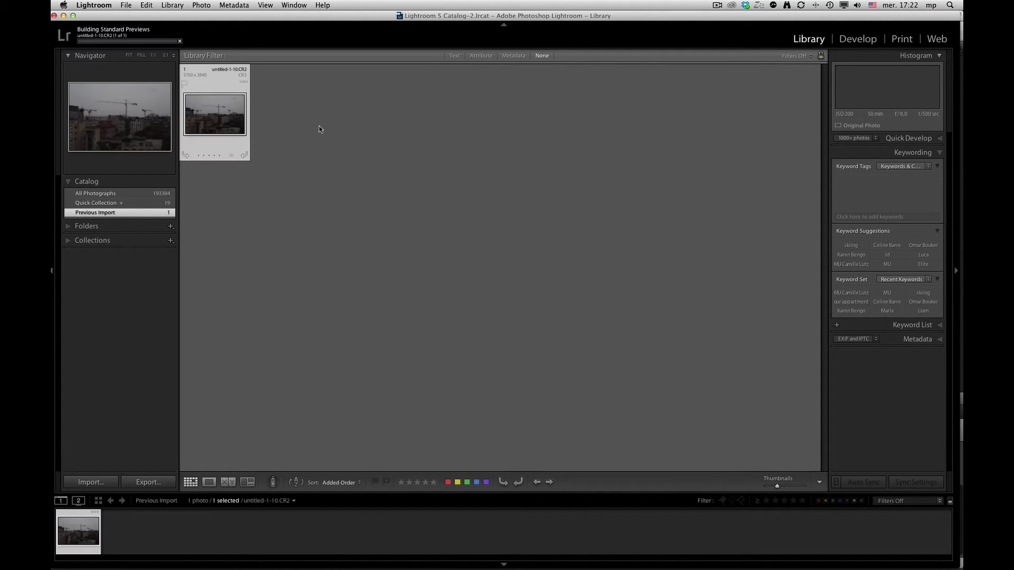
Open the newly imported untitled-1-10.CR2 in Develop
click(214, 117)
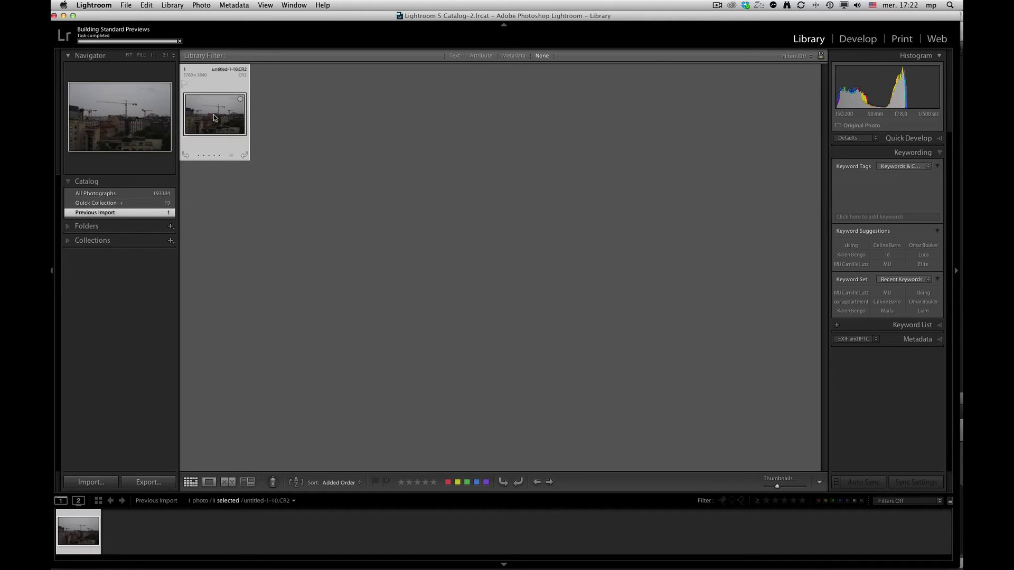
key(d)
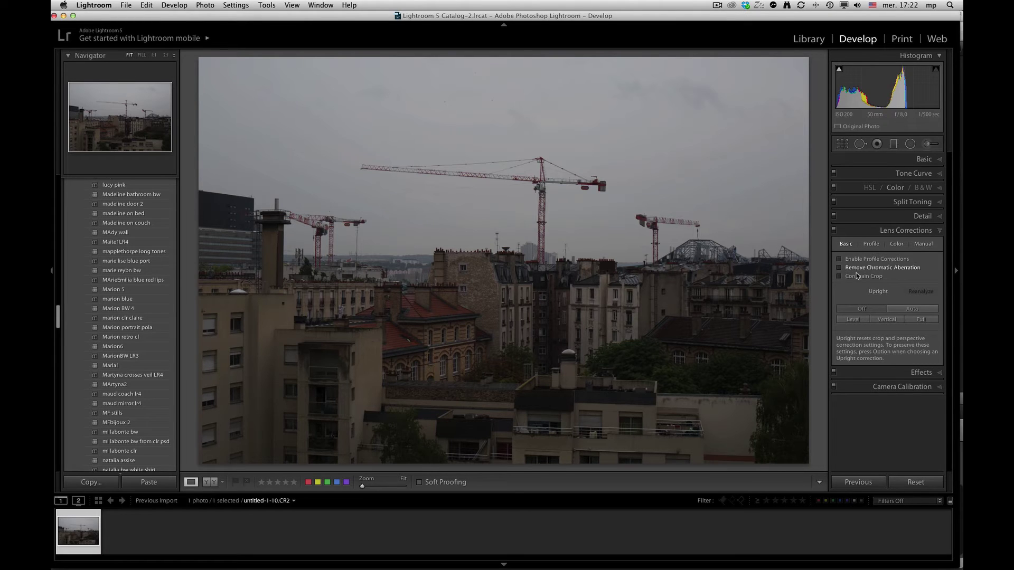
click(925, 159)
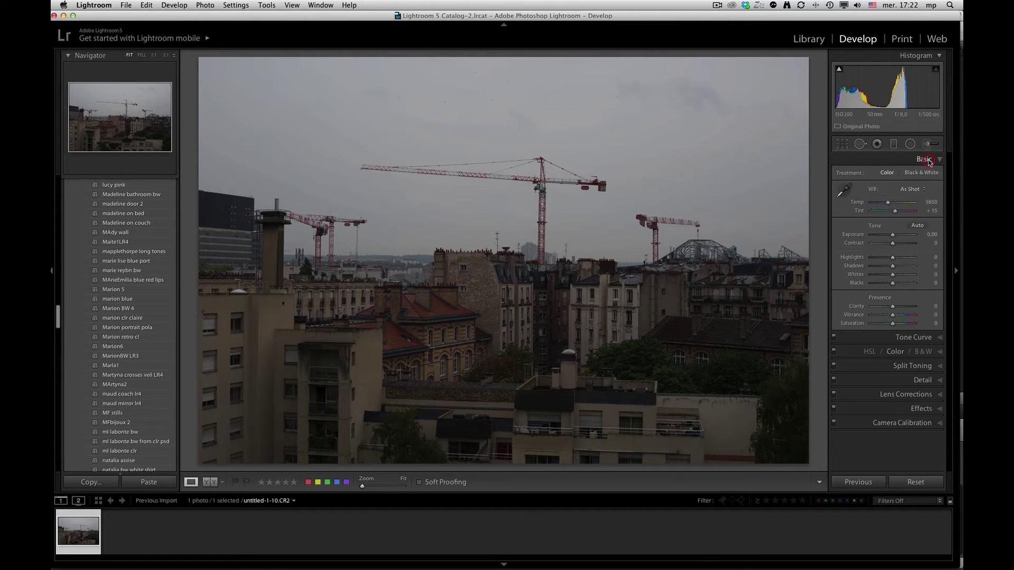
Enable Profile Corrections and Remove Chromatic Aberration, then check the Detail panel's sharpening values
click(931, 397)
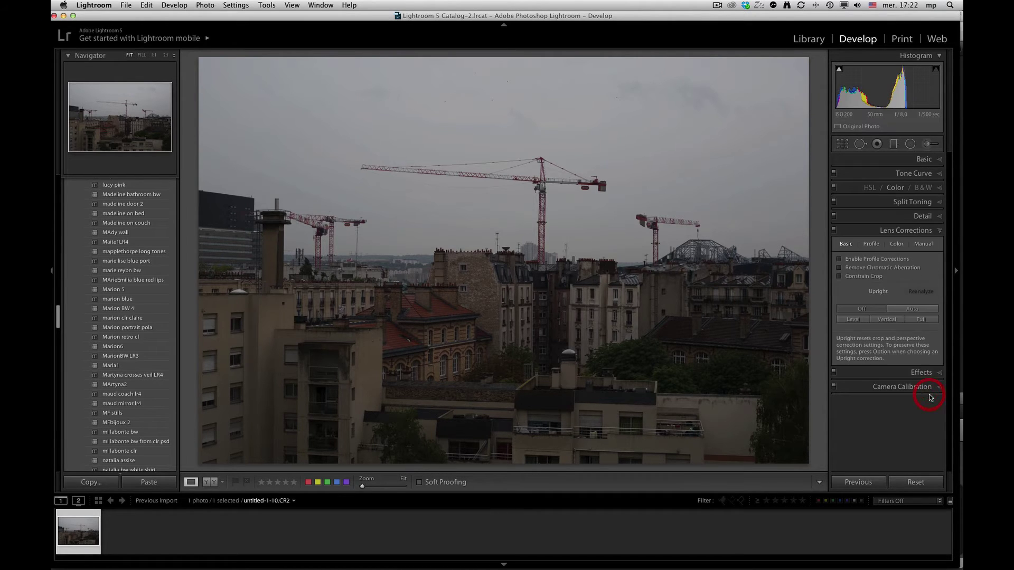
click(865, 259)
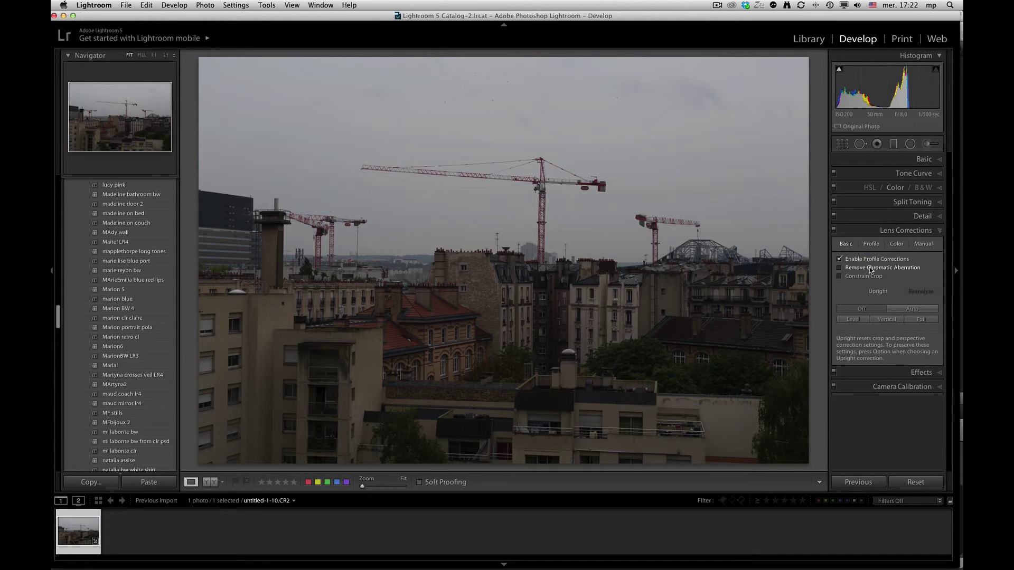
click(863, 270)
click(939, 217)
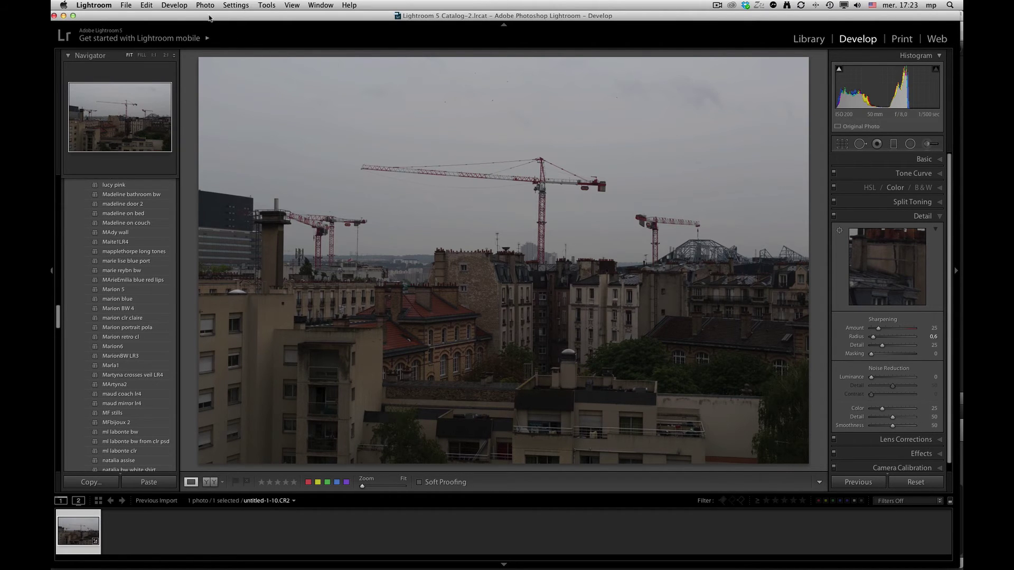
Update the Canon EOS 5D Mark III defaults to this photo's current settings, then return to Library grid
click(178, 7)
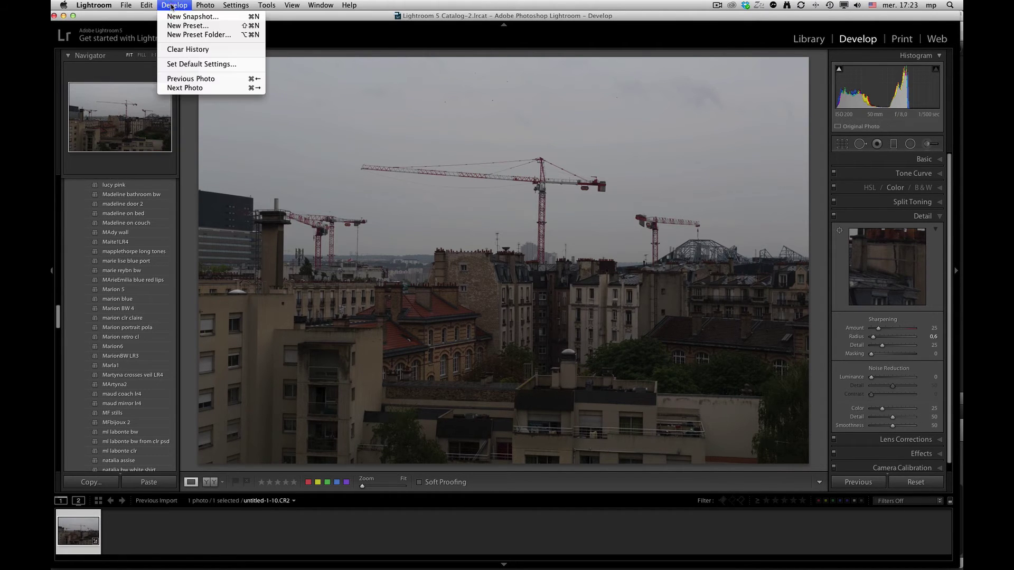
click(190, 64)
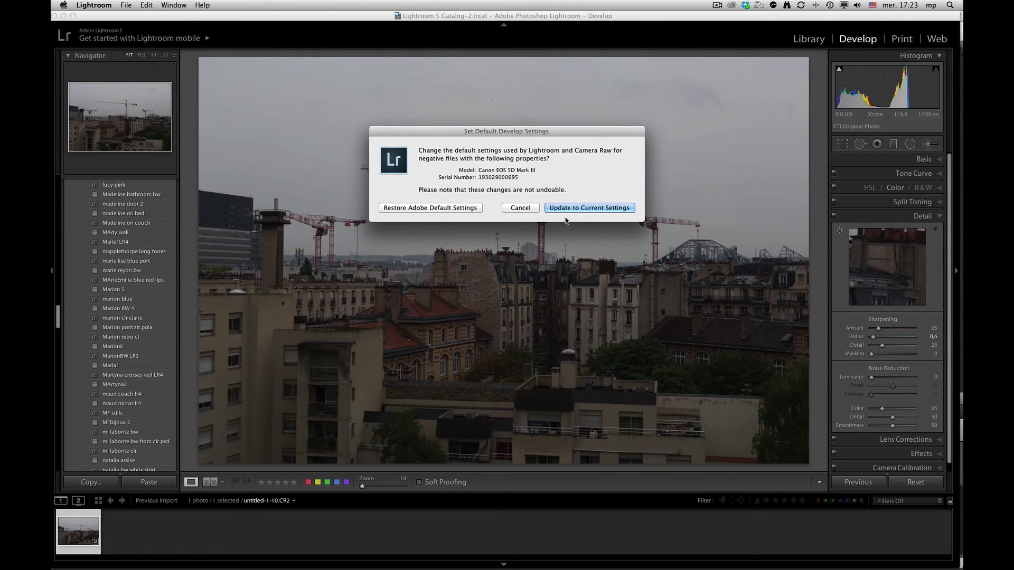
click(586, 209)
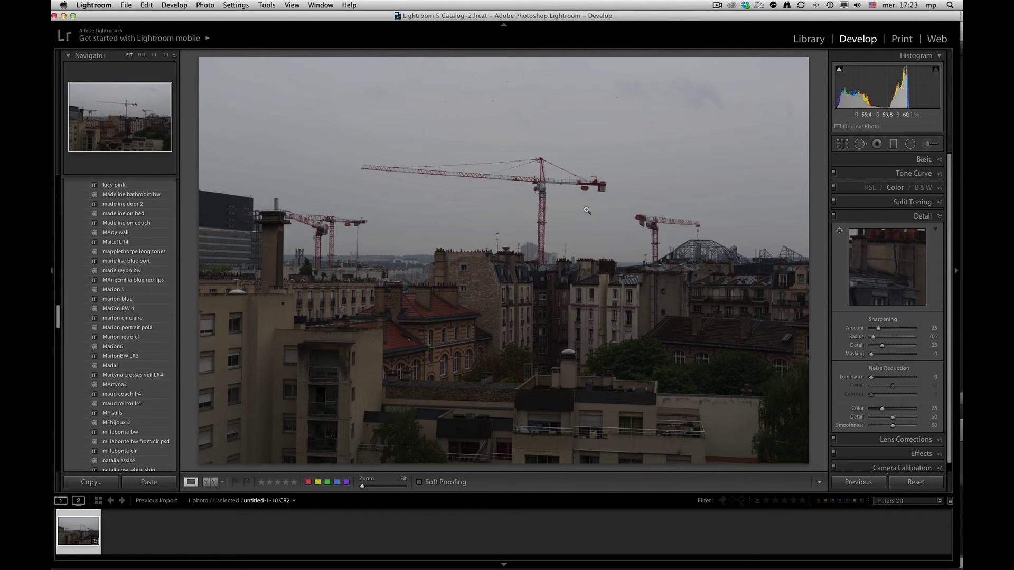
key(g)
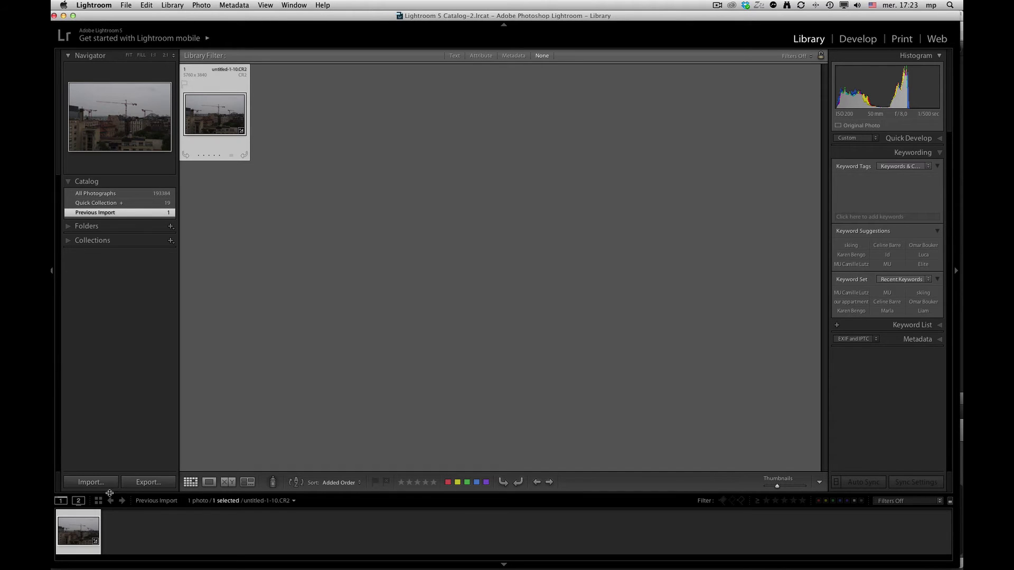
Import only X5A6142 and open the resulting untitled-1-11.CR2 in Develop
click(95, 483)
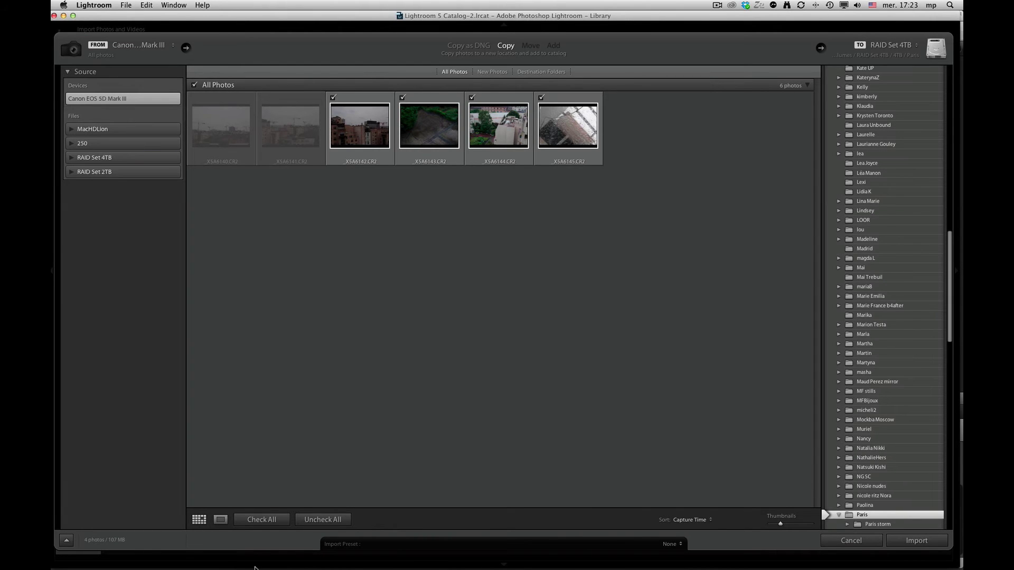
click(317, 520)
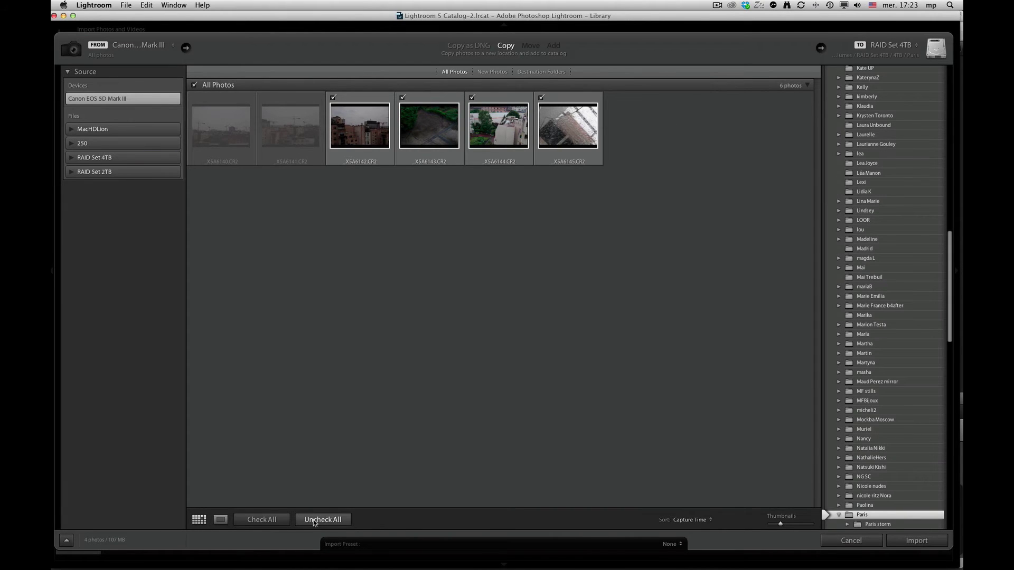
click(332, 98)
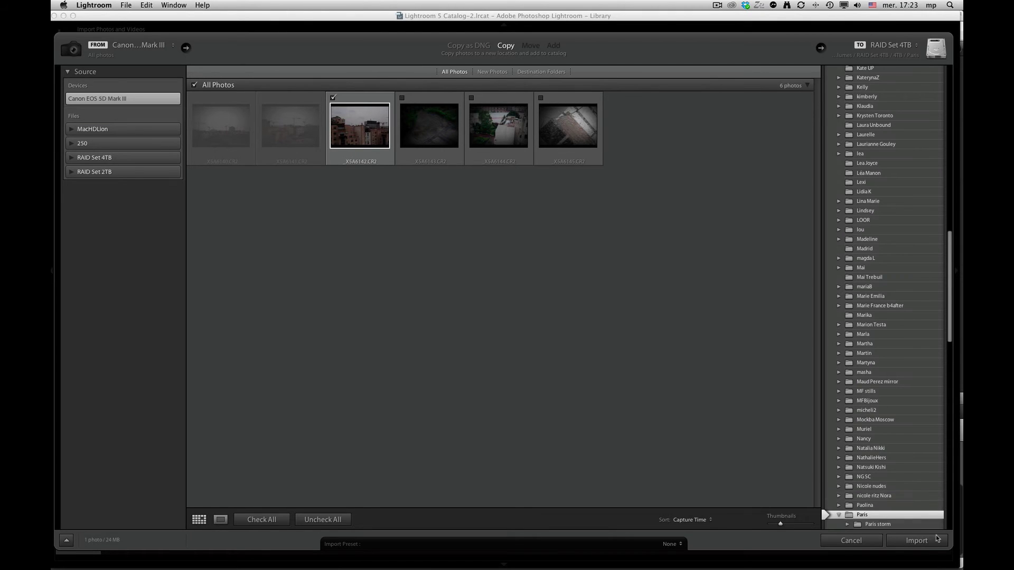
click(916, 540)
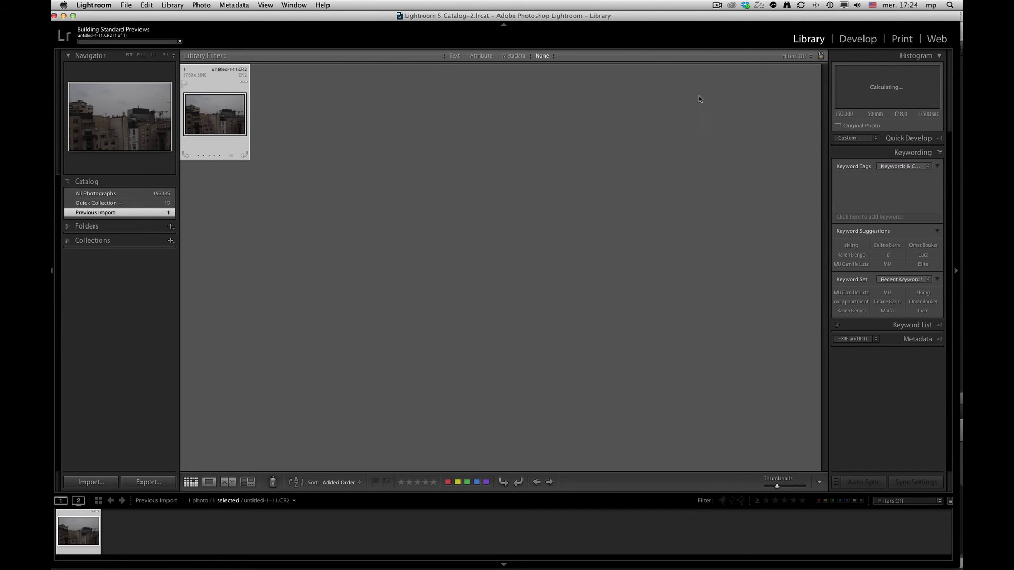
key(d)
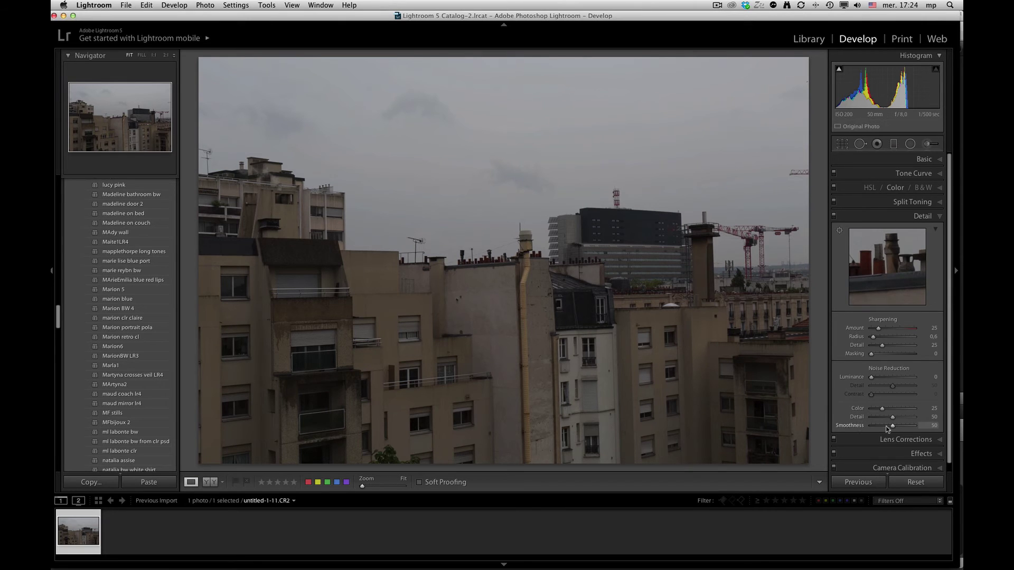
Turn on Constrain Crop and Upright Vertical, then raise Clarity to +15 on untitled-1-11.CR2
click(901, 440)
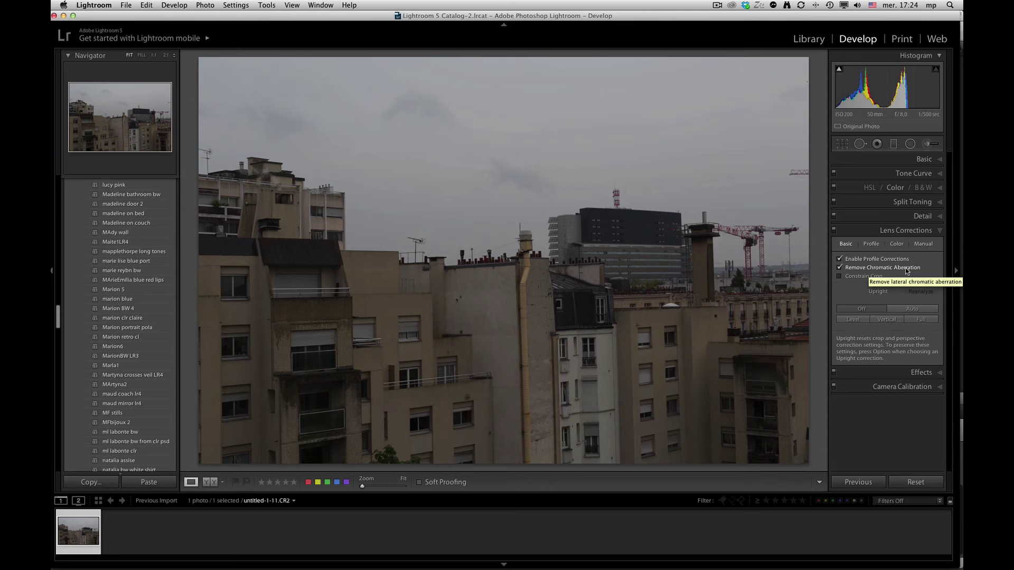
click(839, 279)
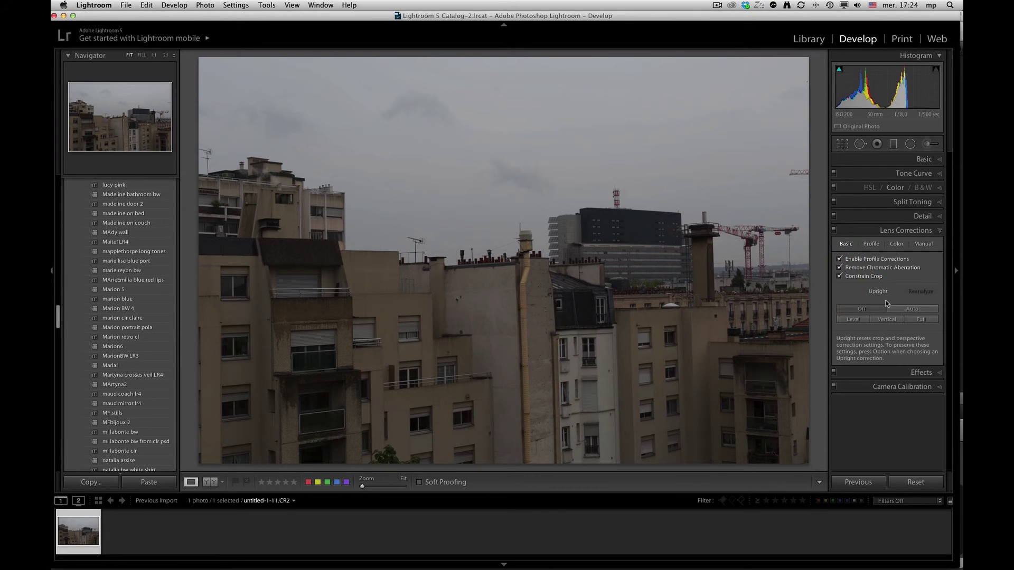
click(889, 321)
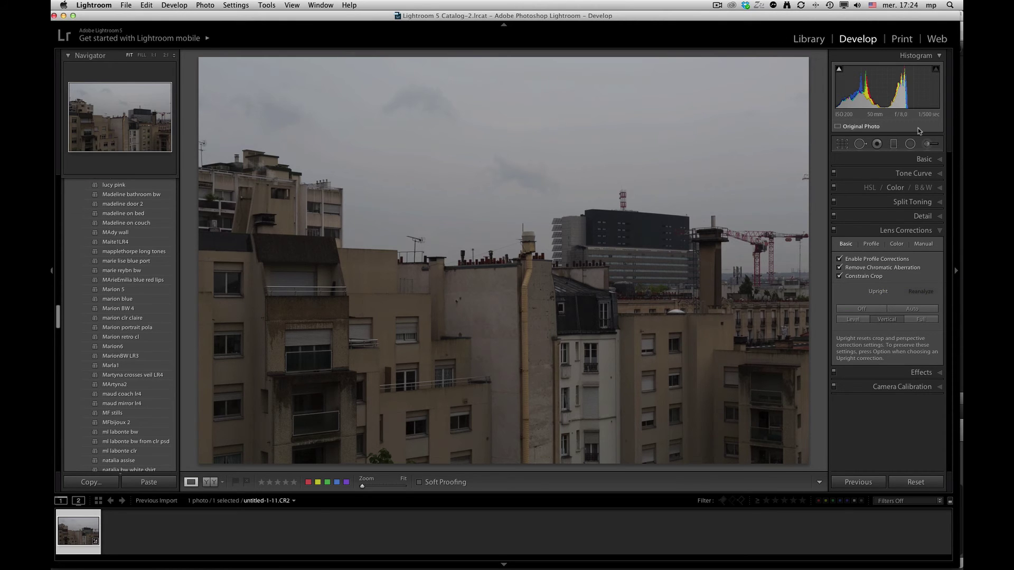
click(920, 160)
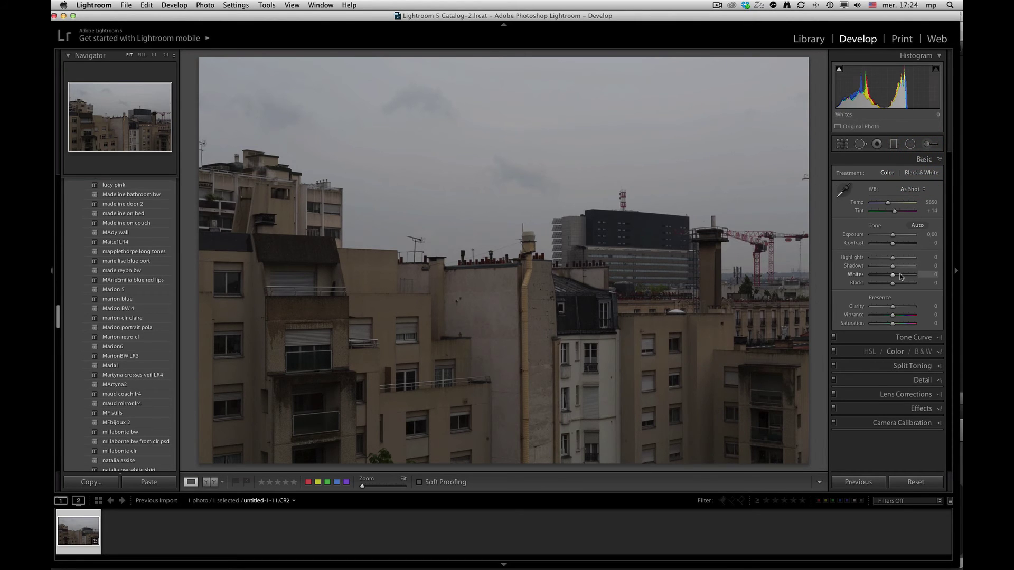
drag(892, 306, 897, 310)
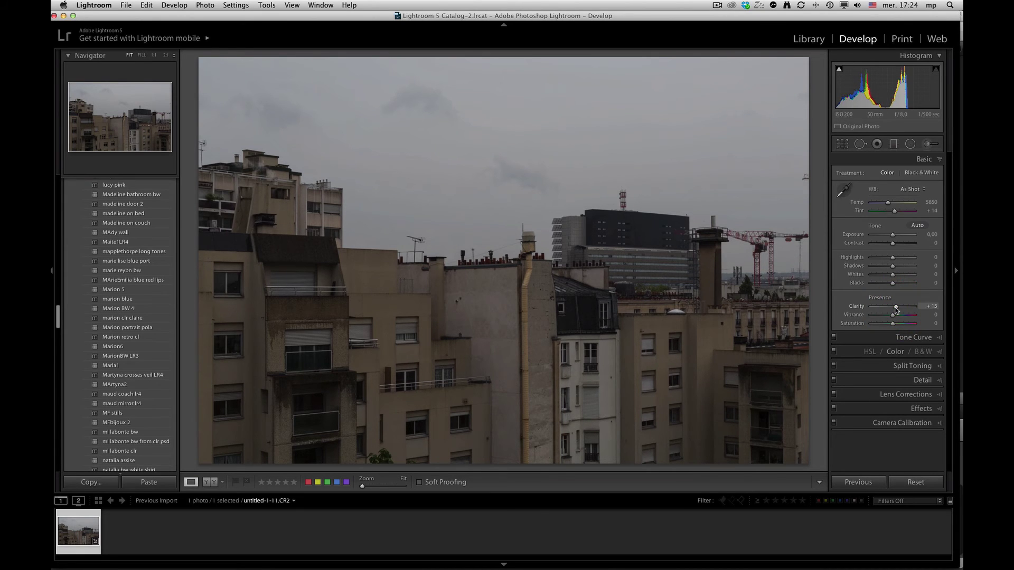
Make untitled-1-11.CR2's settings, including Clarity +15, the Canon EOS 5D Mark III raw defaults
click(169, 6)
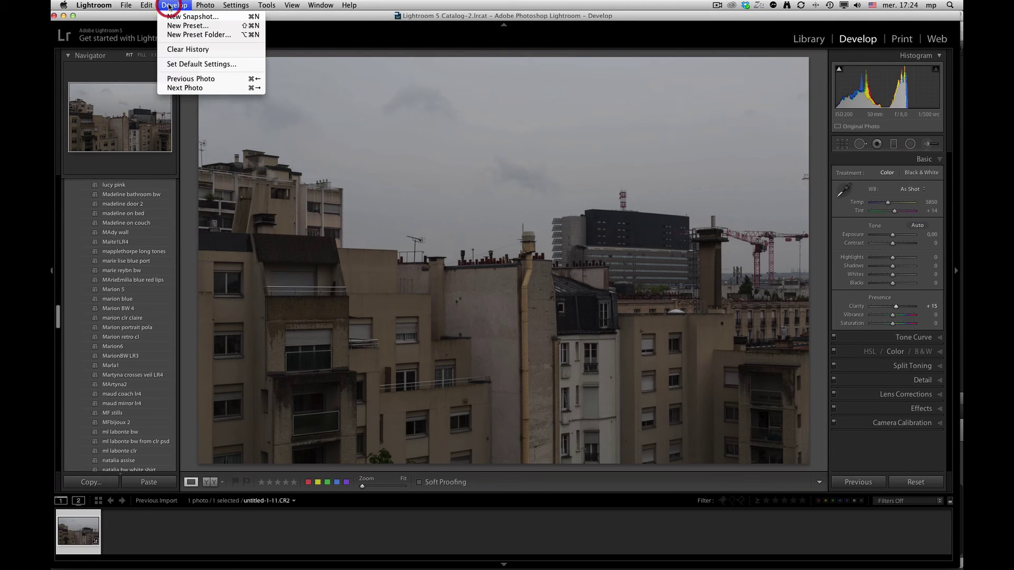
click(184, 64)
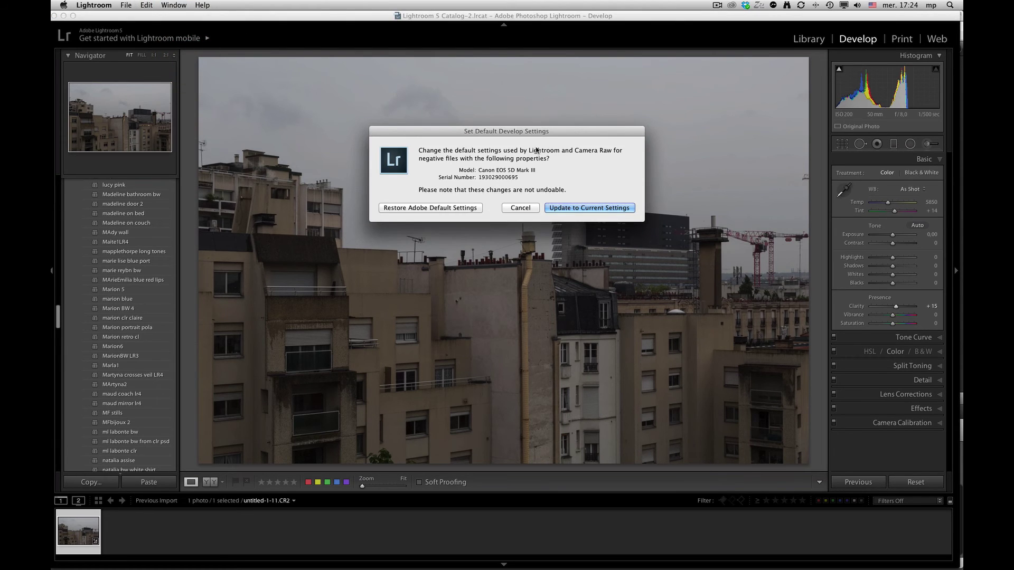
click(588, 208)
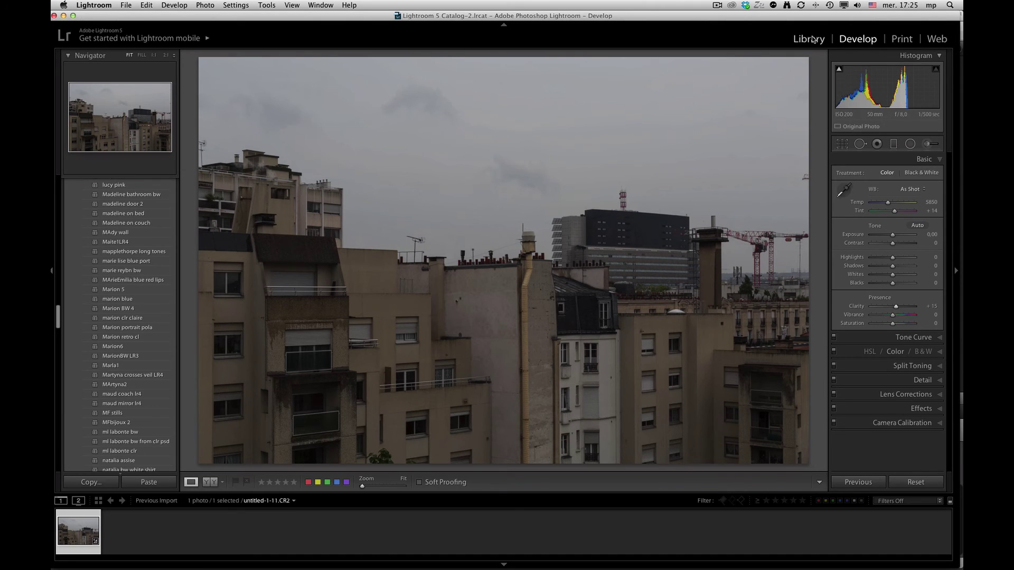
Back in the Library grid, import only X5A6143, which arrives as untitled-1-12.CR2
key(g)
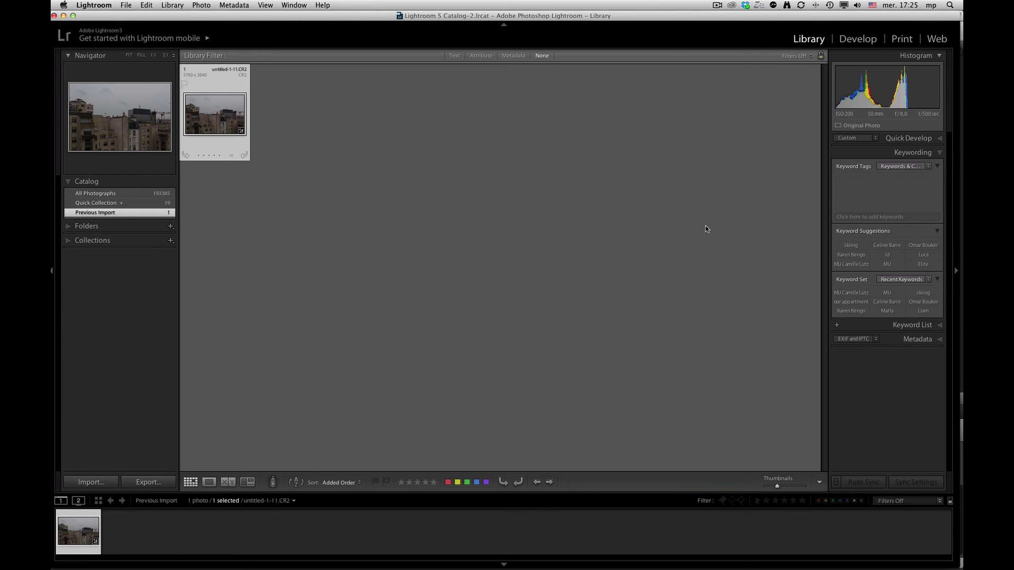
click(95, 483)
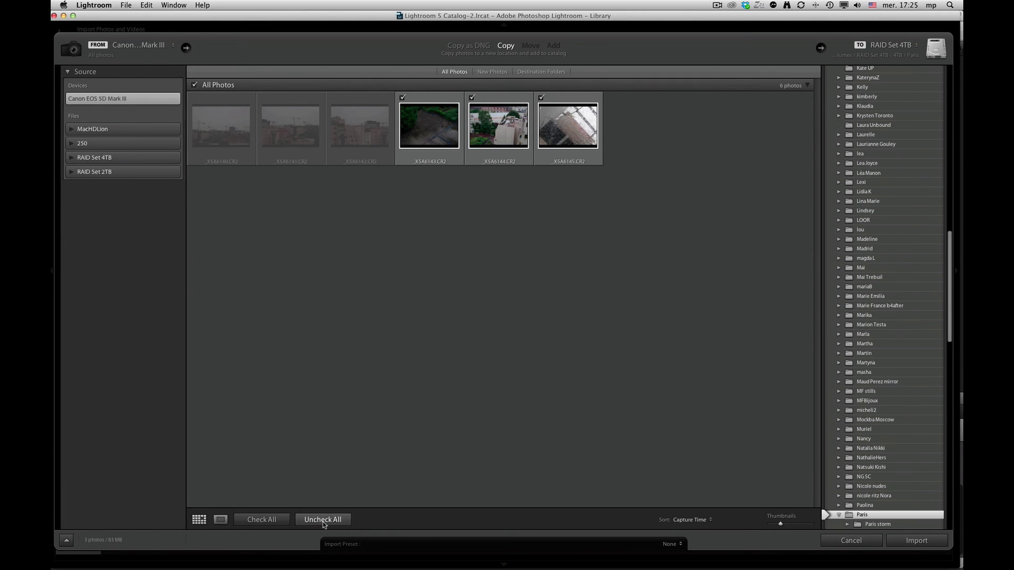
click(323, 520)
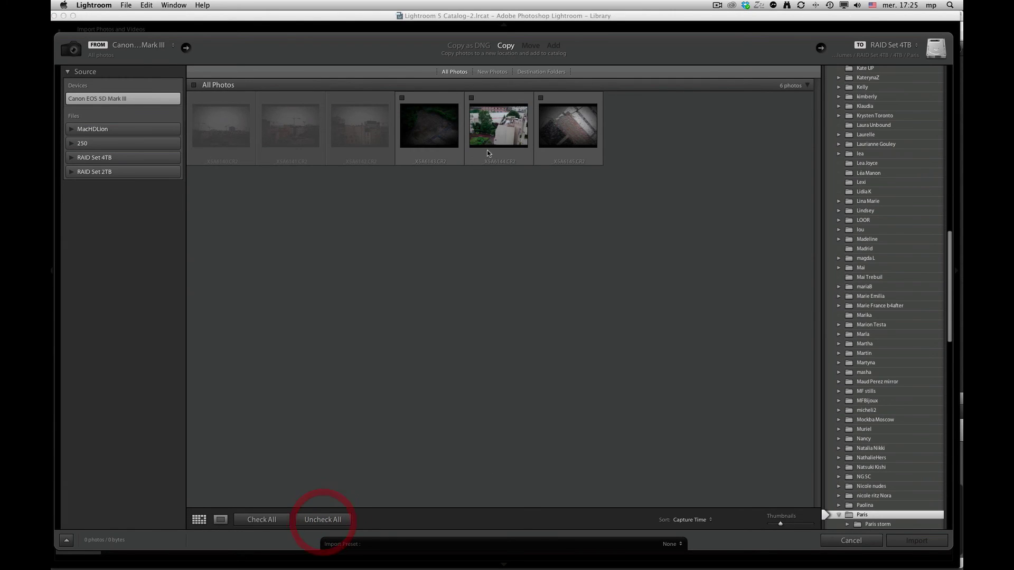
click(402, 99)
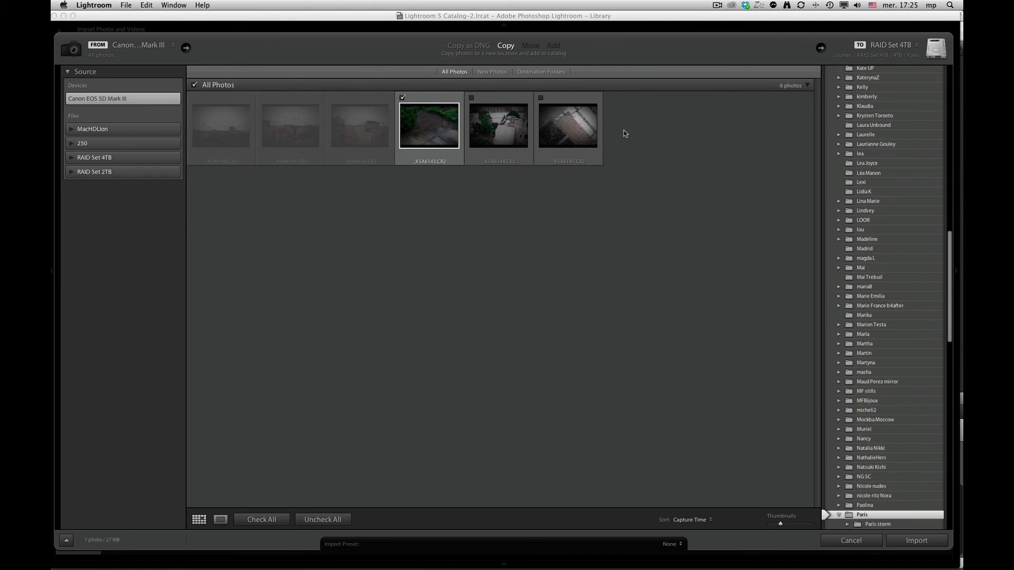
click(917, 541)
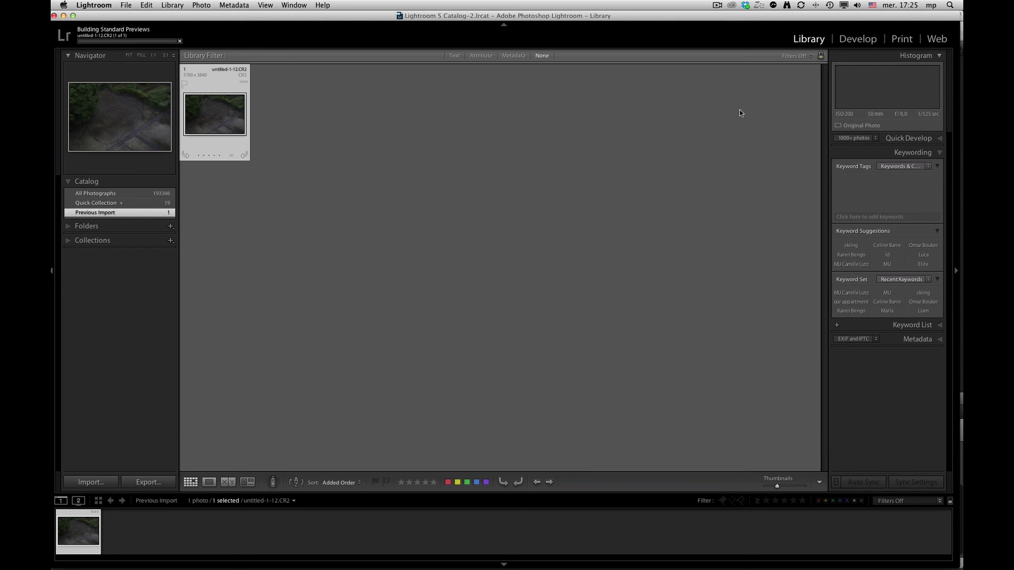
Open the garden photo untitled-1-12.CR2 in Develop to check Clarity shows +15
key(d)
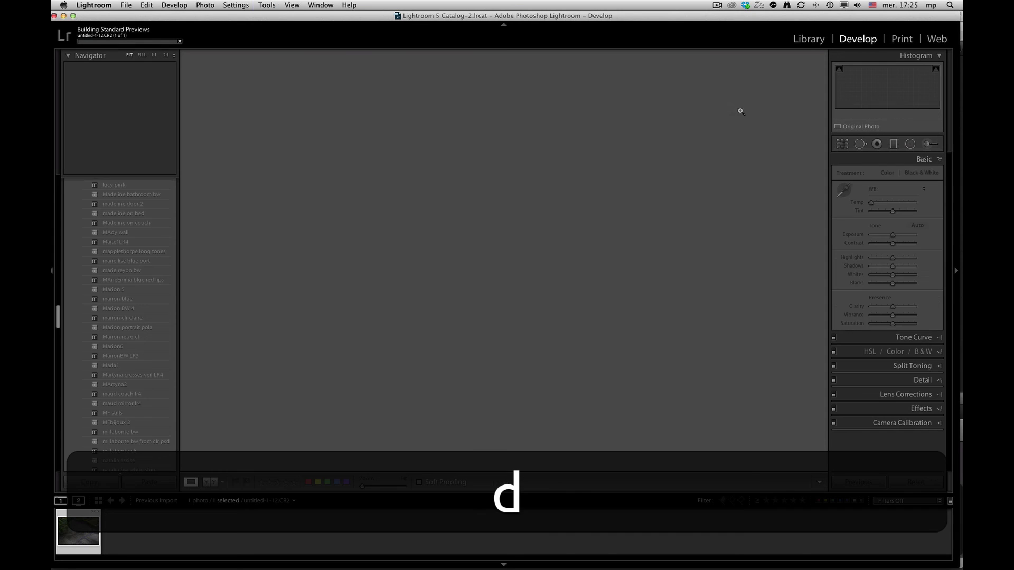